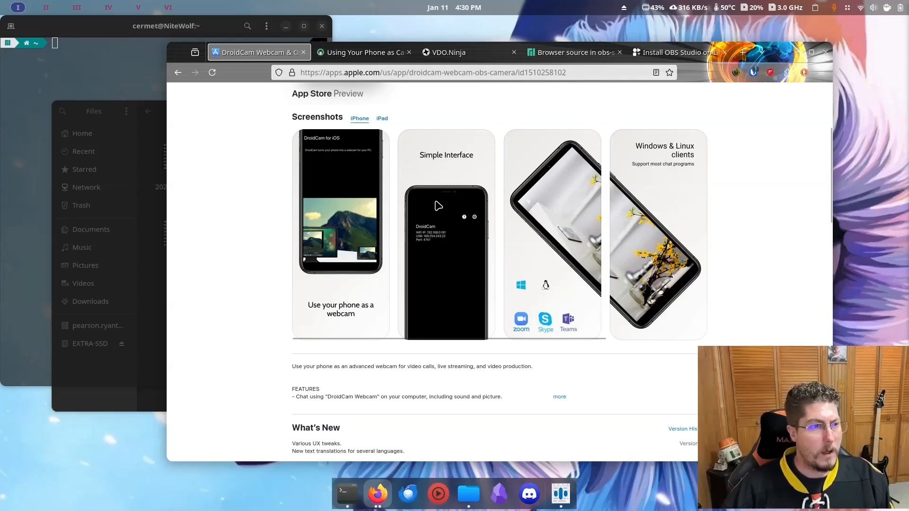
Play Extras_2.mp4 from the Hack_Lab folder, lower its volume and pause it
{"action": "scroll", "coordinate": [437, 205], "scroll_direction": "up", "scroll_amount": 5}
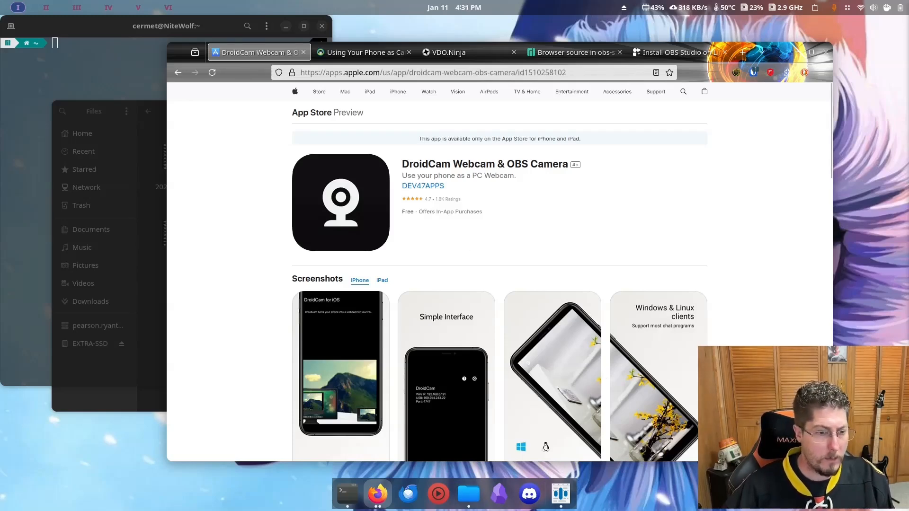
{"action": "double_click", "coordinate": [369, 167]}
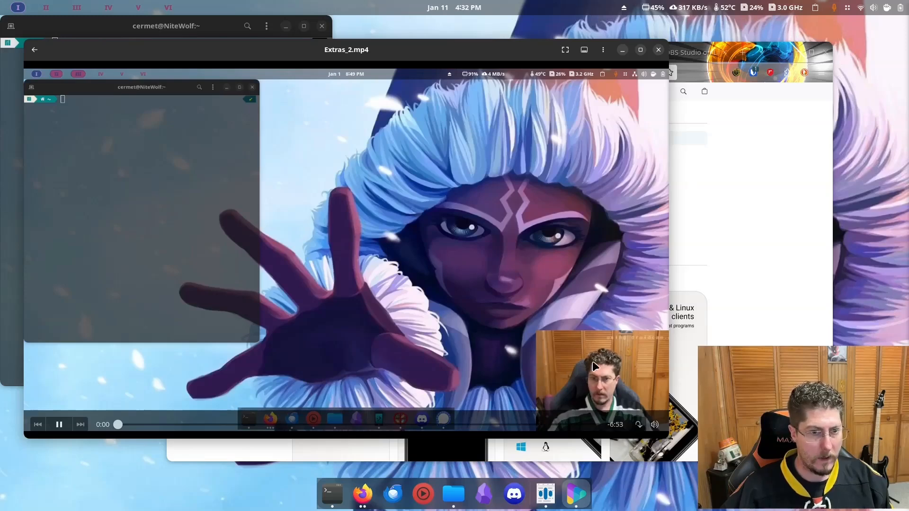
{"action": "left_click", "coordinate": [655, 425]}
{"action": "left_click", "coordinate": [649, 398]}
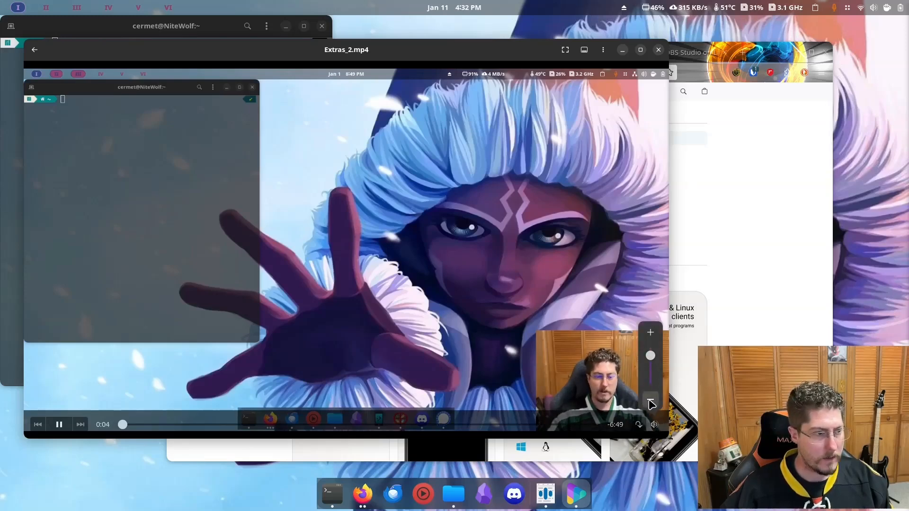
{"action": "left_click", "coordinate": [58, 425]}
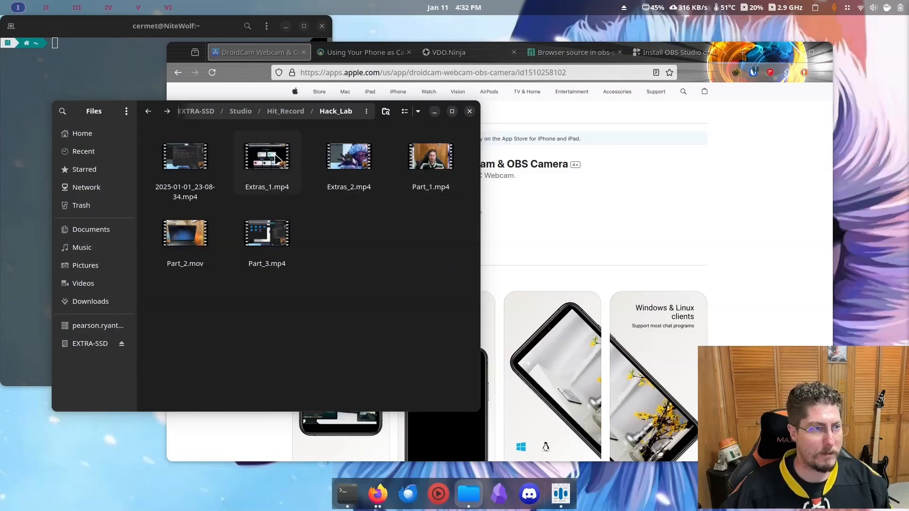
Play Extras_1.mp4 from the Hack_Lab folder and close the video player
{"action": "double_click", "coordinate": [281, 161]}
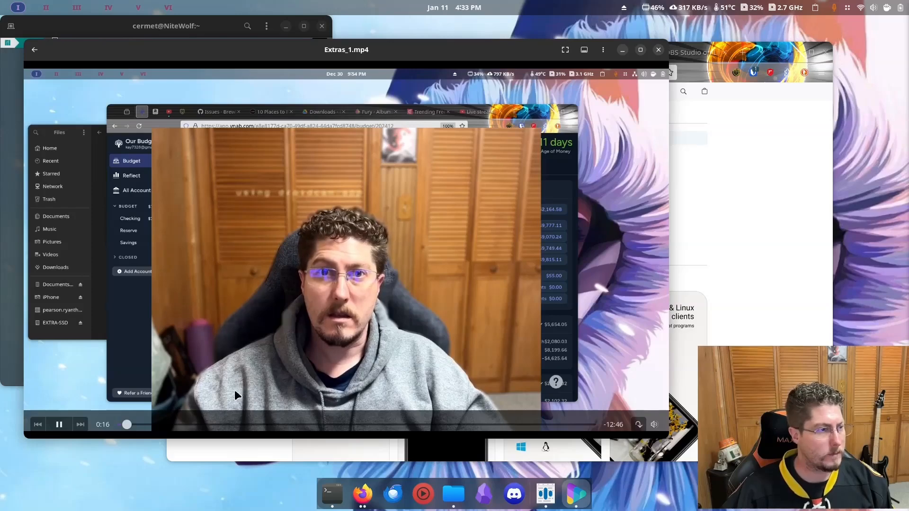
{"action": "left_click", "coordinate": [658, 49]}
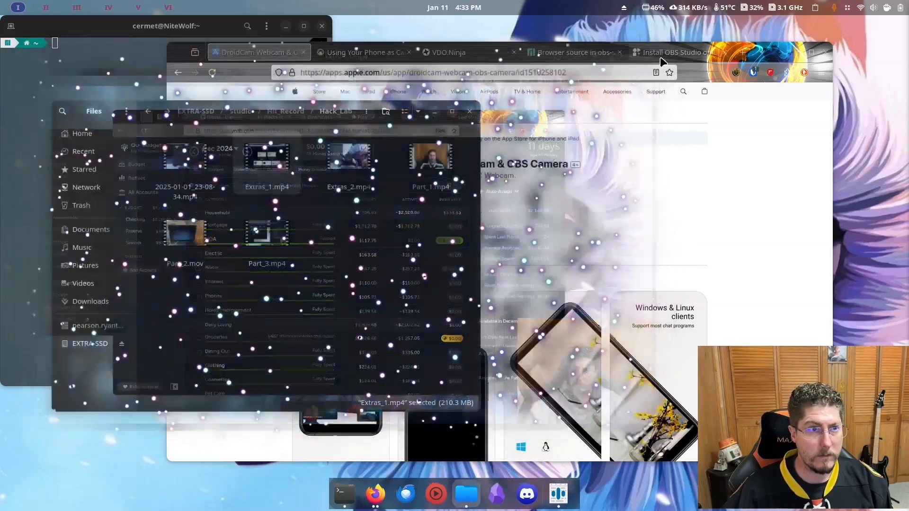
{"action": "left_click", "coordinate": [420, 281]}
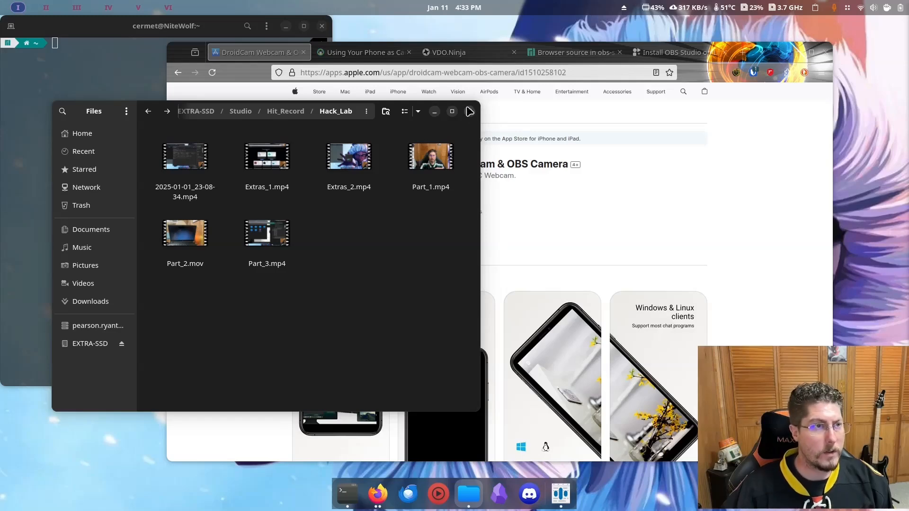
Display the It's FOSS article on using a phone as camera and minimize the file manager window
{"action": "left_click", "coordinate": [381, 53]}
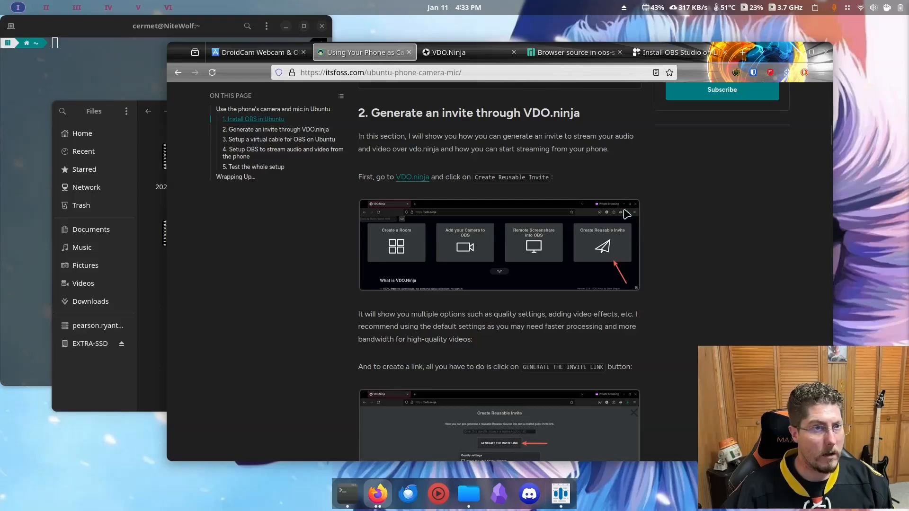
{"action": "left_click", "coordinate": [142, 163]}
{"action": "left_click", "coordinate": [435, 112]}
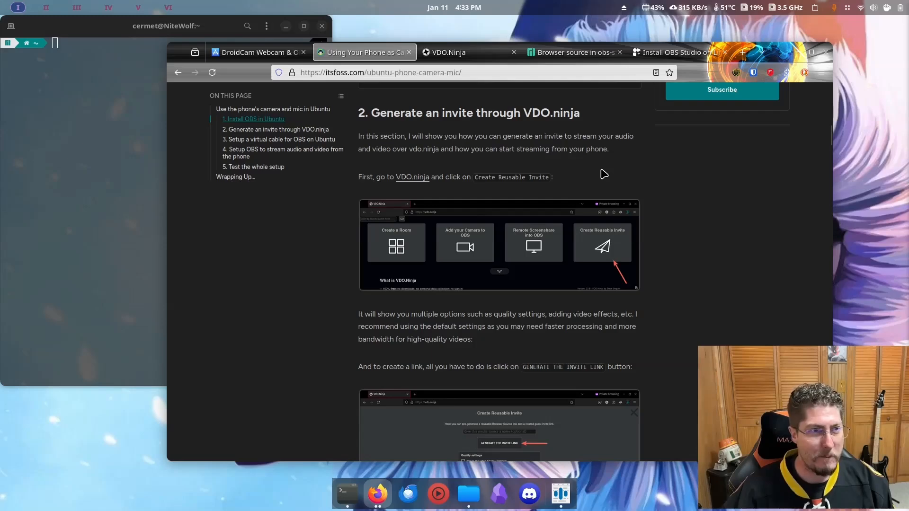
Read the article's section 2 on generating an invite through VDO.ninja and sharing the phone's camera
{"action": "scroll", "coordinate": [608, 174], "scroll_direction": "up", "scroll_amount": 2}
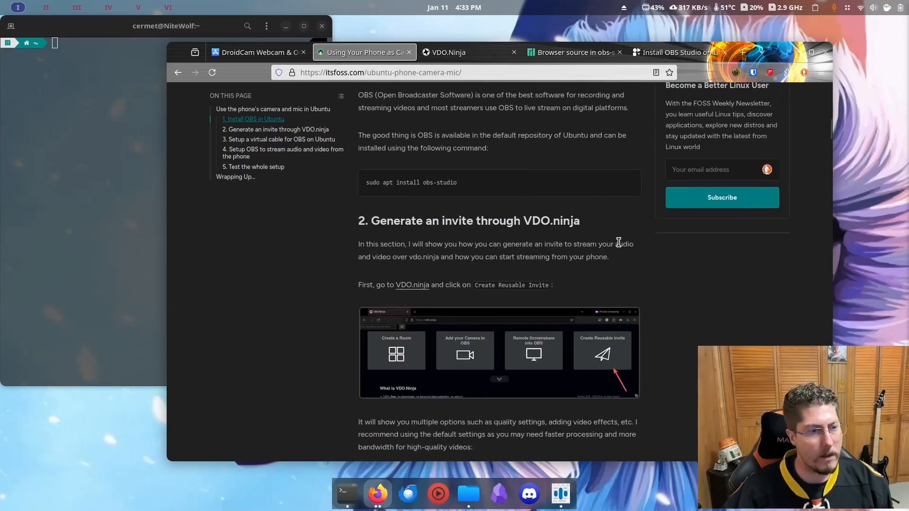
{"action": "scroll", "coordinate": [629, 263], "scroll_direction": "down", "scroll_amount": 2}
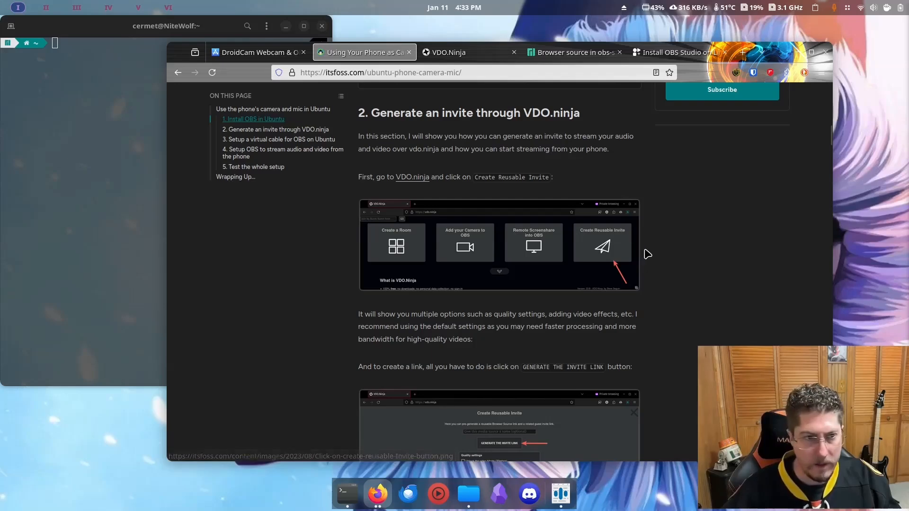
{"action": "scroll", "coordinate": [647, 255], "scroll_direction": "down", "scroll_amount": 2}
{"action": "scroll", "coordinate": [654, 249], "scroll_direction": "down", "scroll_amount": 3}
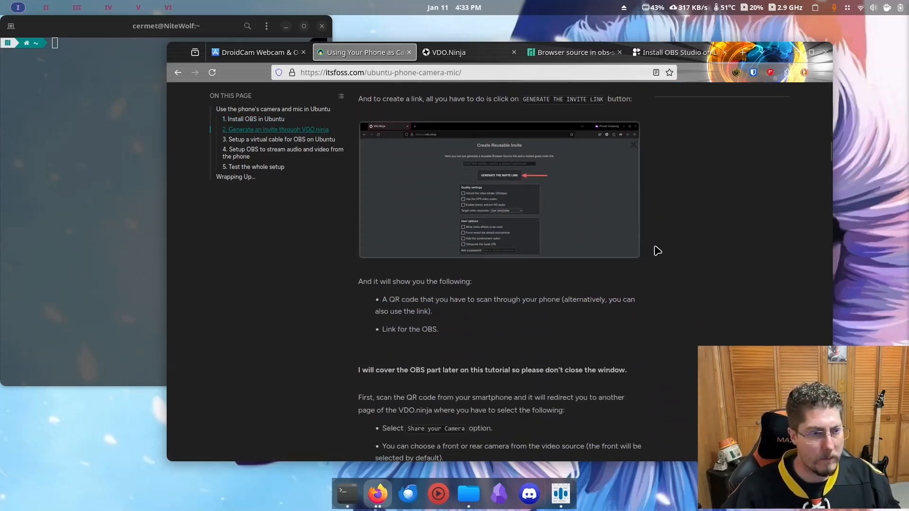
{"action": "scroll", "coordinate": [657, 250], "scroll_direction": "down", "scroll_amount": 1}
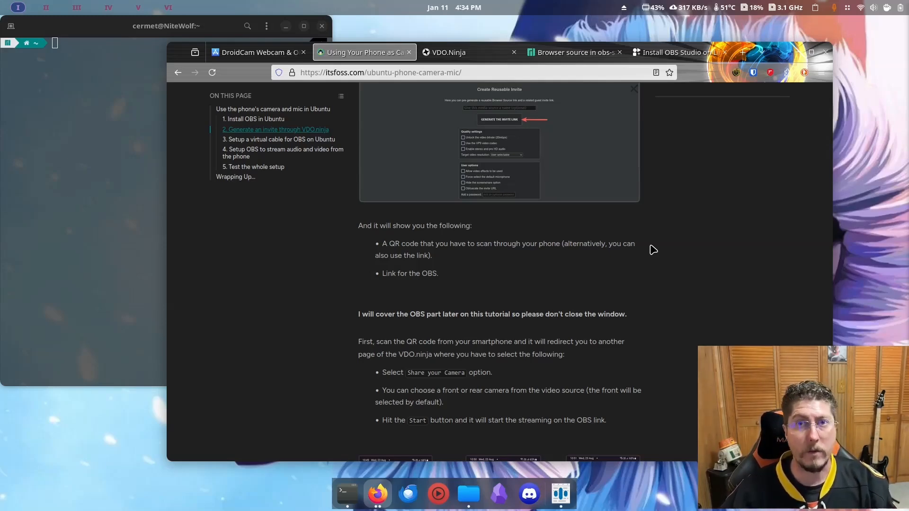
{"action": "scroll", "coordinate": [653, 250], "scroll_direction": "up", "scroll_amount": 5}
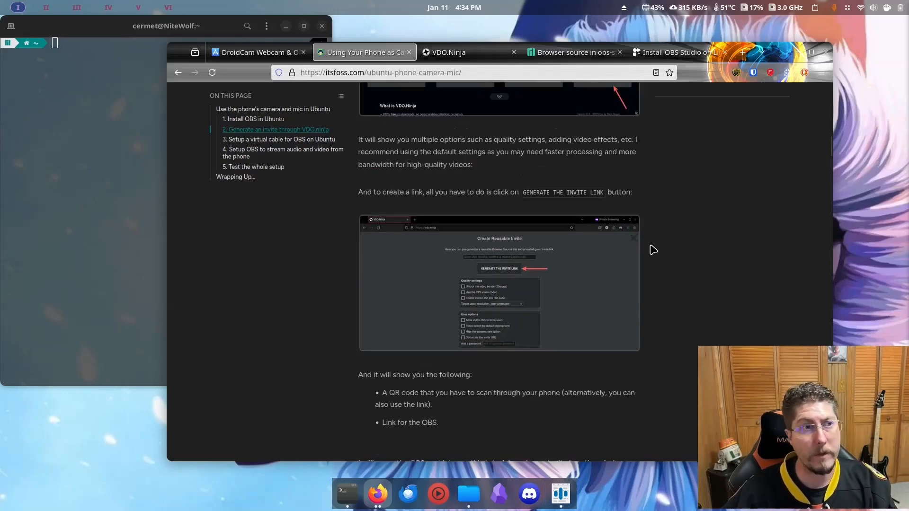
{"action": "scroll", "coordinate": [654, 249], "scroll_direction": "up", "scroll_amount": 4}
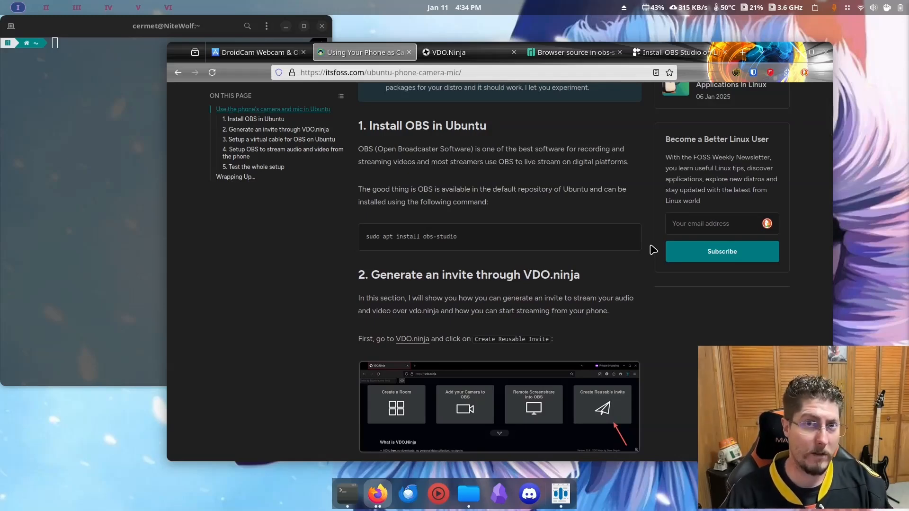
{"action": "scroll", "coordinate": [535, 264], "scroll_direction": "down", "scroll_amount": 5}
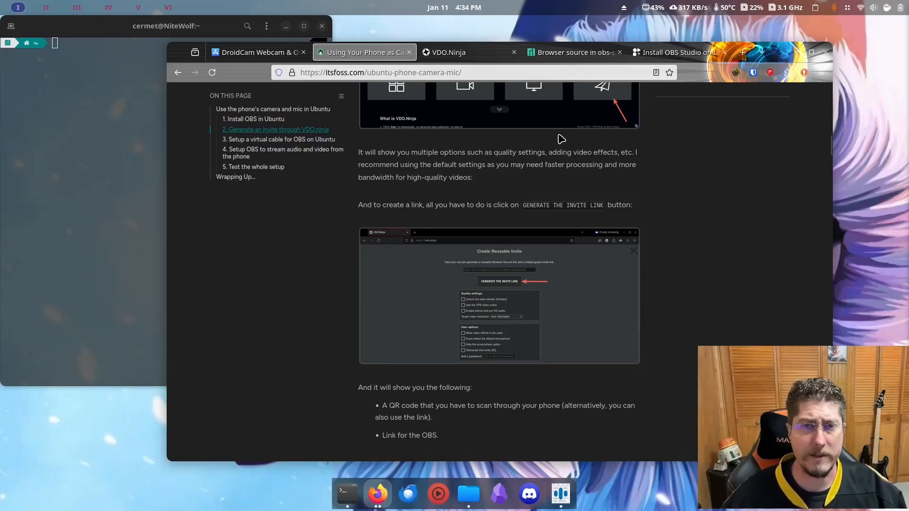
{"action": "scroll", "coordinate": [556, 140], "scroll_direction": "down", "scroll_amount": 2}
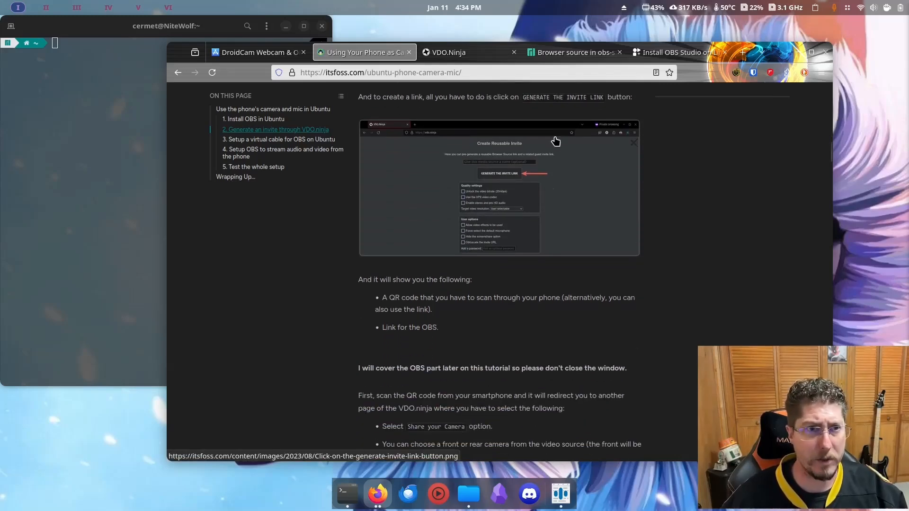
{"action": "scroll", "coordinate": [677, 154], "scroll_direction": "down", "scroll_amount": 1}
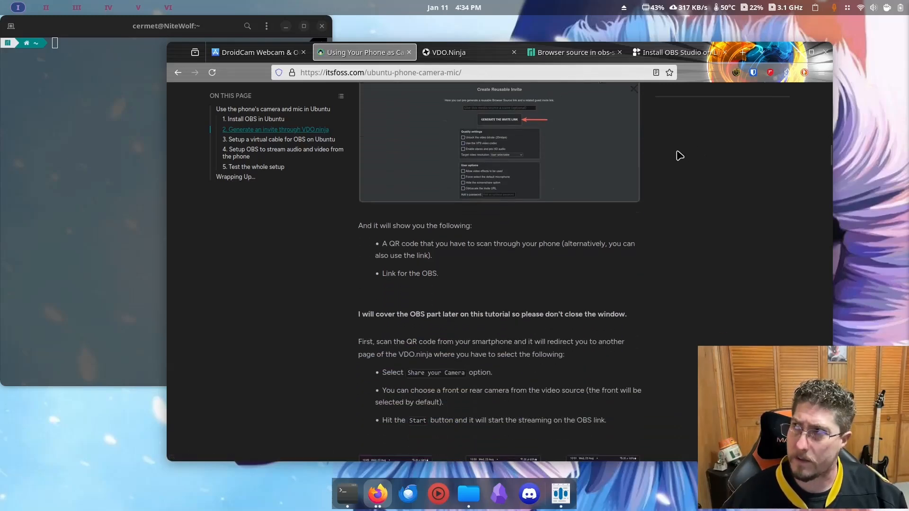
Read the article's section 3 on setting up a virtual cable for OBS on Ubuntu, including the VirtualMic input
{"action": "scroll", "coordinate": [678, 155], "scroll_direction": "down", "scroll_amount": 8}
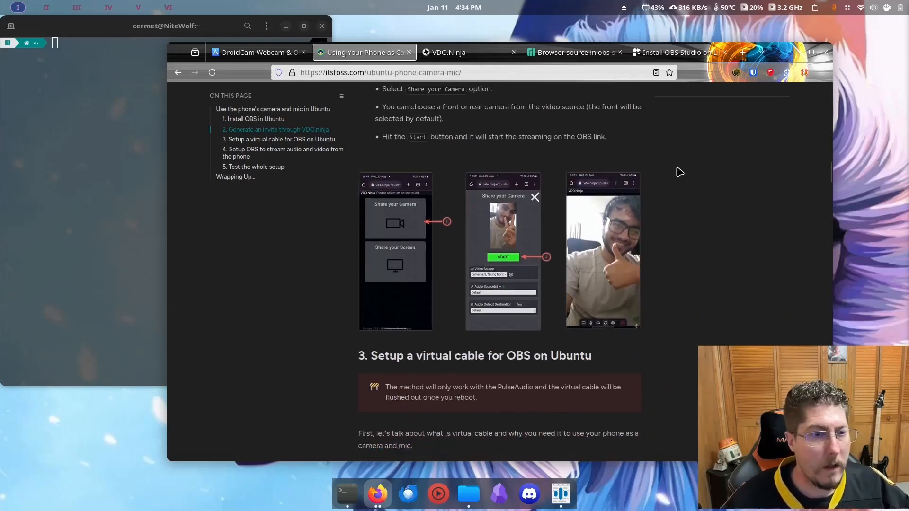
{"action": "scroll", "coordinate": [675, 156], "scroll_direction": "down", "scroll_amount": 1}
{"action": "scroll", "coordinate": [674, 156], "scroll_direction": "down", "scroll_amount": 3}
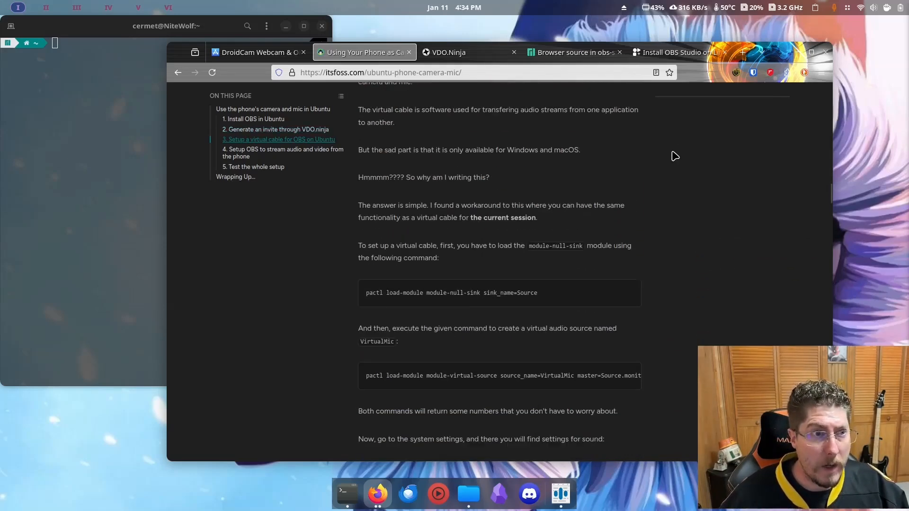
{"action": "scroll", "coordinate": [653, 213], "scroll_direction": "down", "scroll_amount": 1}
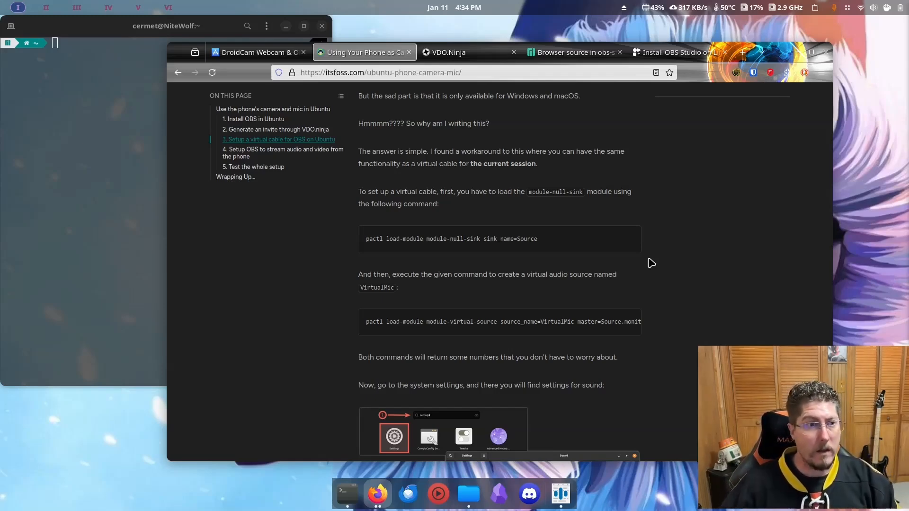
{"action": "scroll", "coordinate": [606, 258], "scroll_direction": "down", "scroll_amount": 2}
{"action": "scroll", "coordinate": [600, 284], "scroll_direction": "down", "scroll_amount": 10}
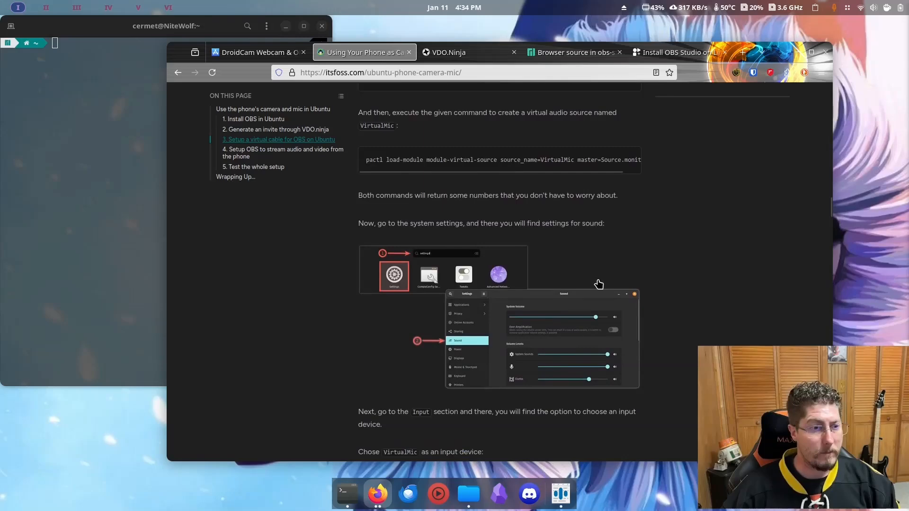
{"action": "scroll", "coordinate": [599, 284], "scroll_direction": "down", "scroll_amount": 3}
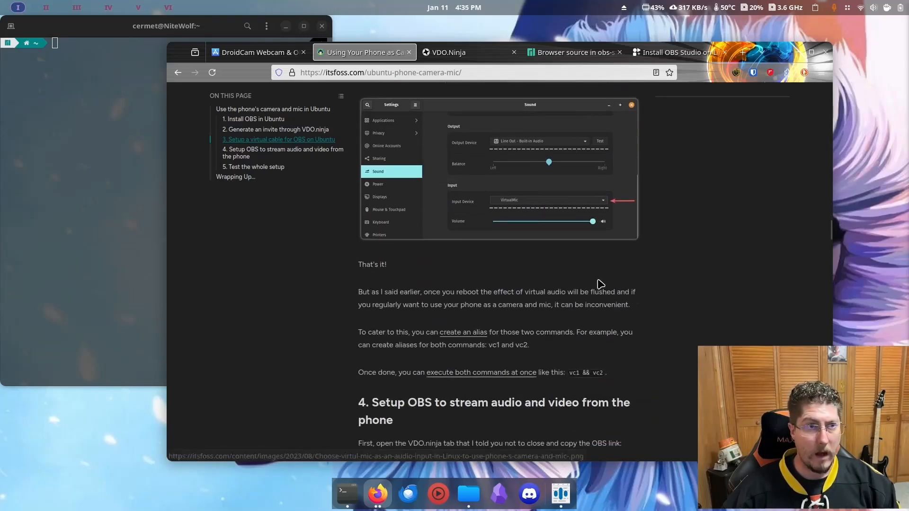
{"action": "scroll", "coordinate": [600, 280], "scroll_direction": "up", "scroll_amount": 2}
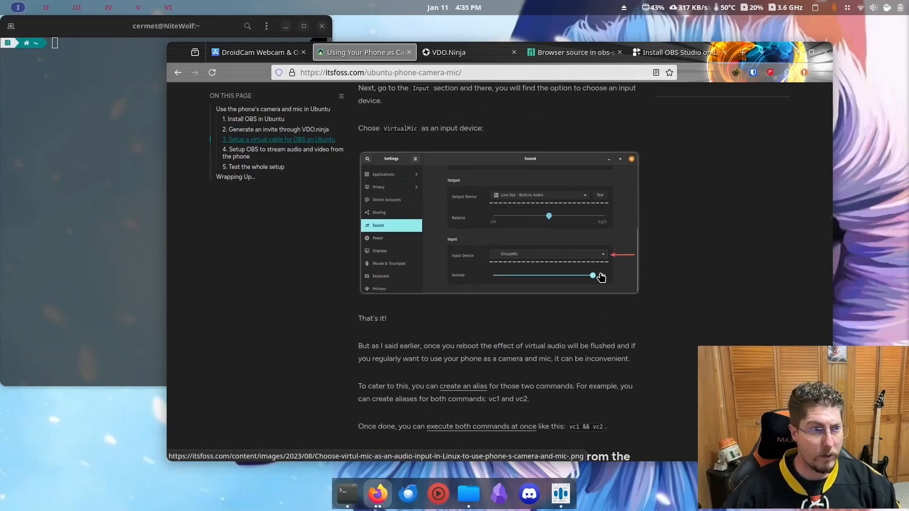
{"action": "scroll", "coordinate": [609, 291], "scroll_direction": "up", "scroll_amount": 15}
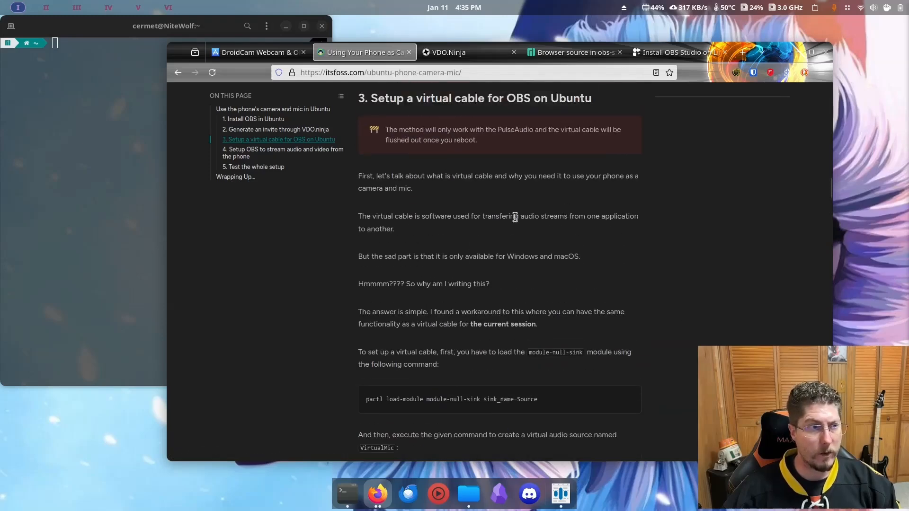
{"action": "scroll", "coordinate": [487, 249], "scroll_direction": "up", "scroll_amount": 5}
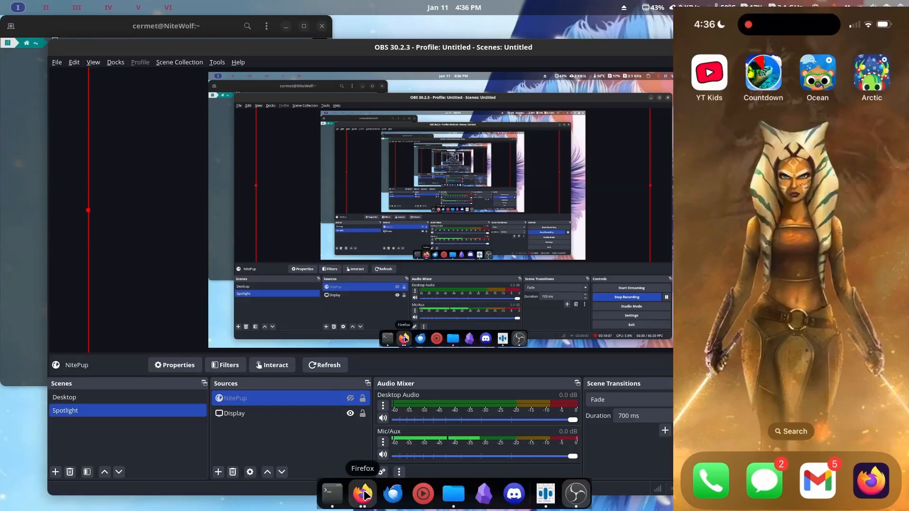
Switch from OBS to Firefox and open Create Reusable Invite on the VDO.Ninja page
{"action": "left_click", "coordinate": [364, 494]}
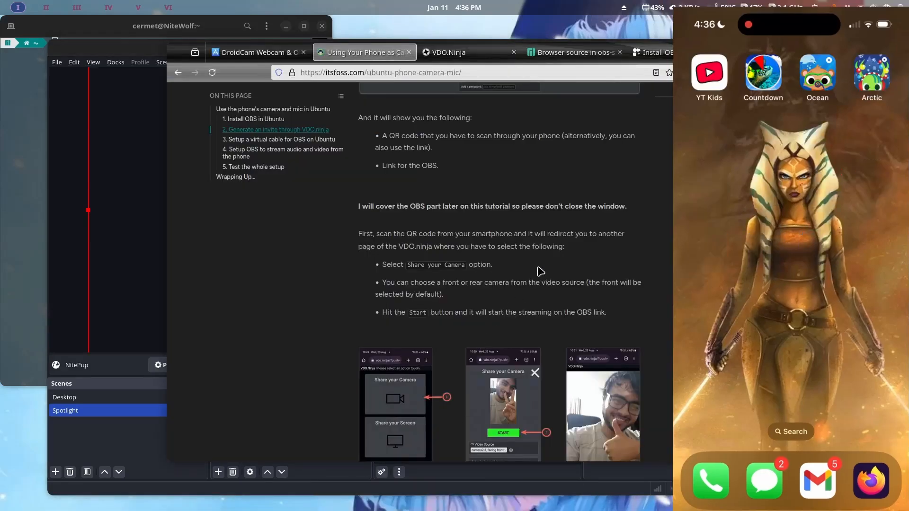
{"action": "scroll", "coordinate": [501, 190], "scroll_direction": "up", "scroll_amount": 7}
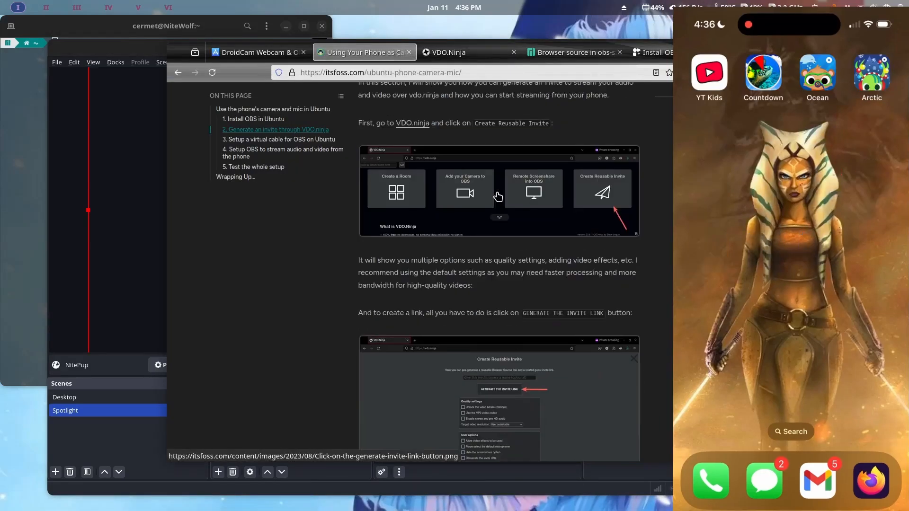
{"action": "left_click", "coordinate": [449, 52]}
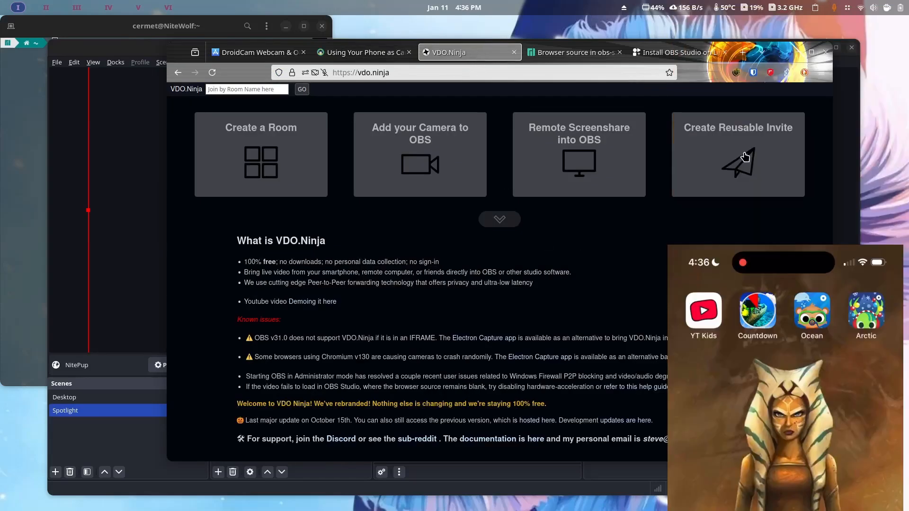
{"action": "left_click", "coordinate": [745, 157]}
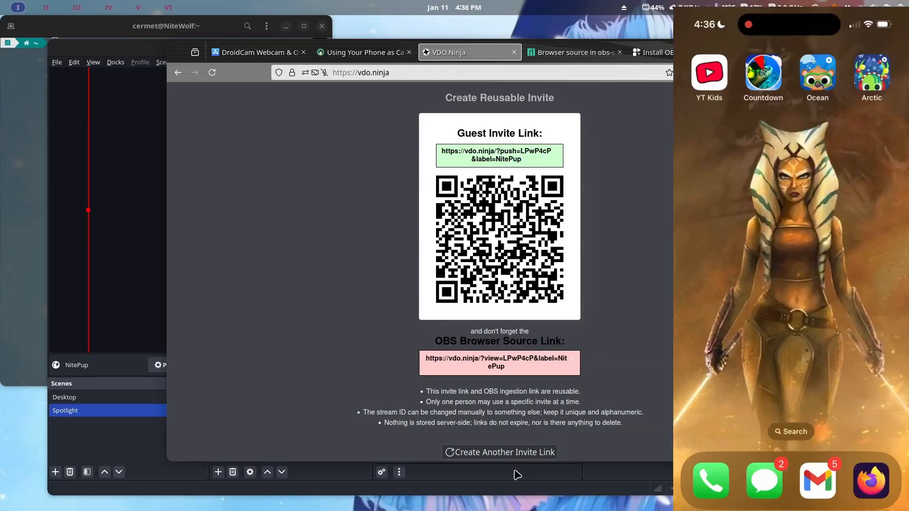
Create another reusable invite named Temp and generate its invite link
{"action": "left_click", "coordinate": [519, 454]}
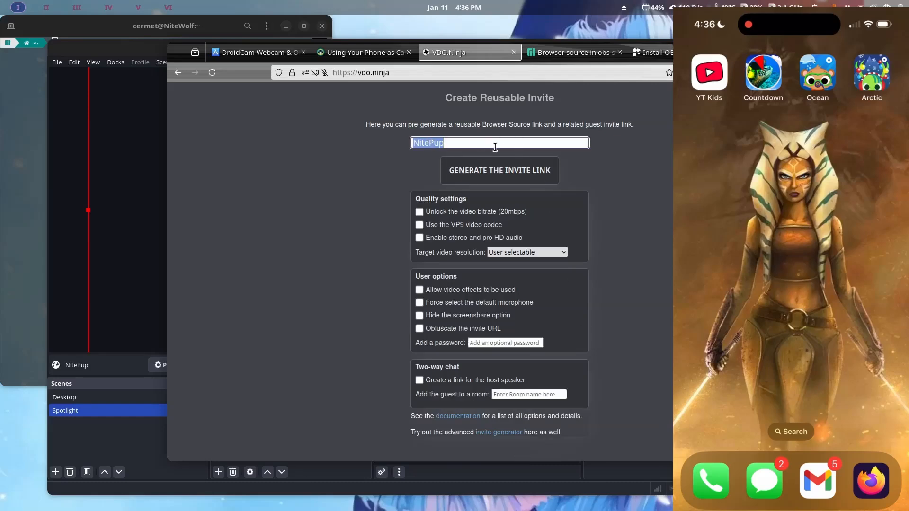
{"action": "type", "text": "Temp"}
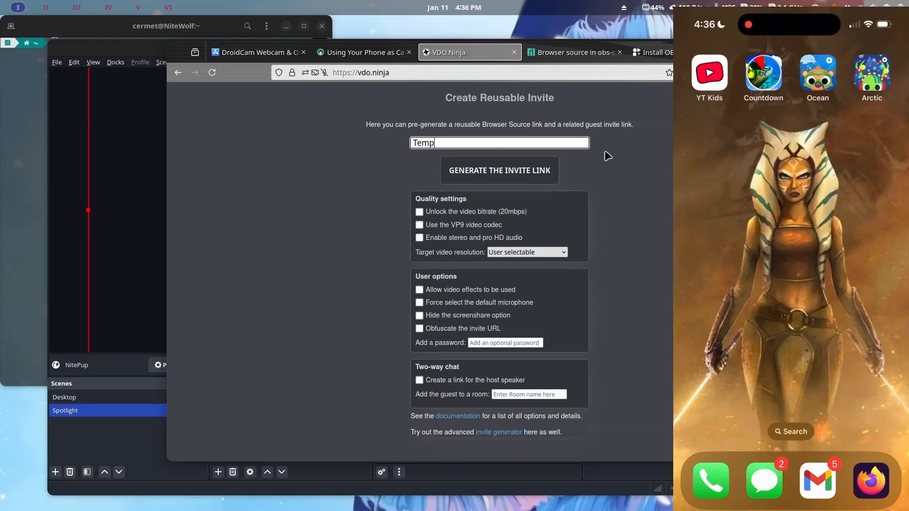
{"action": "left_click", "coordinate": [545, 174]}
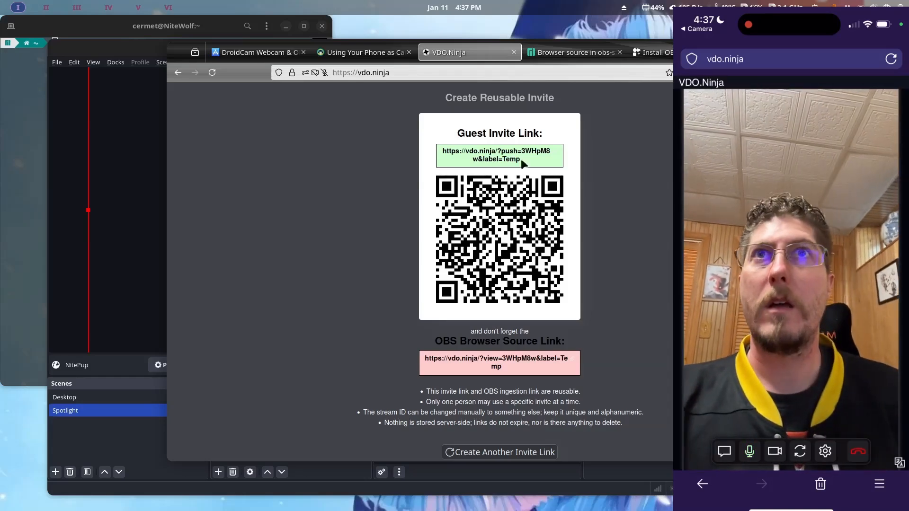
Copy the OBS Browser Source link of the Temp invite and switch to OBS
{"action": "left_click", "coordinate": [526, 356]}
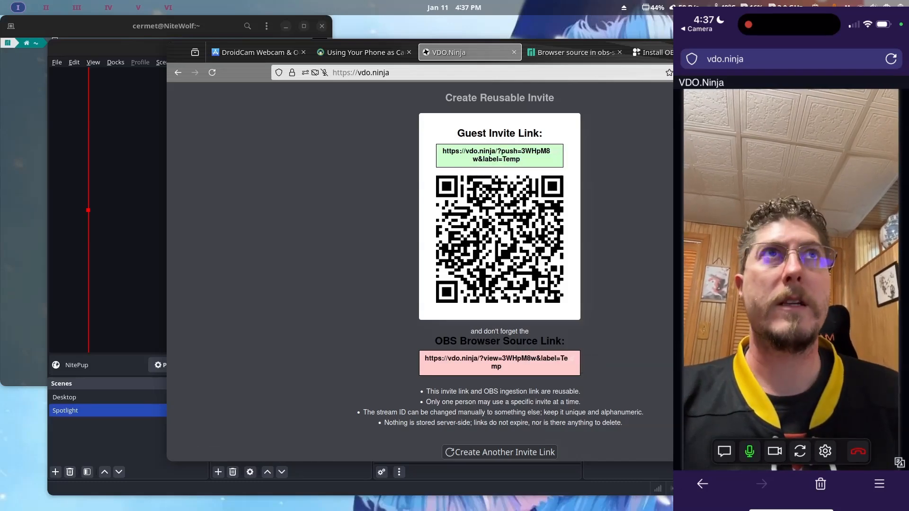
{"action": "key", "text": "alt+Tab"}
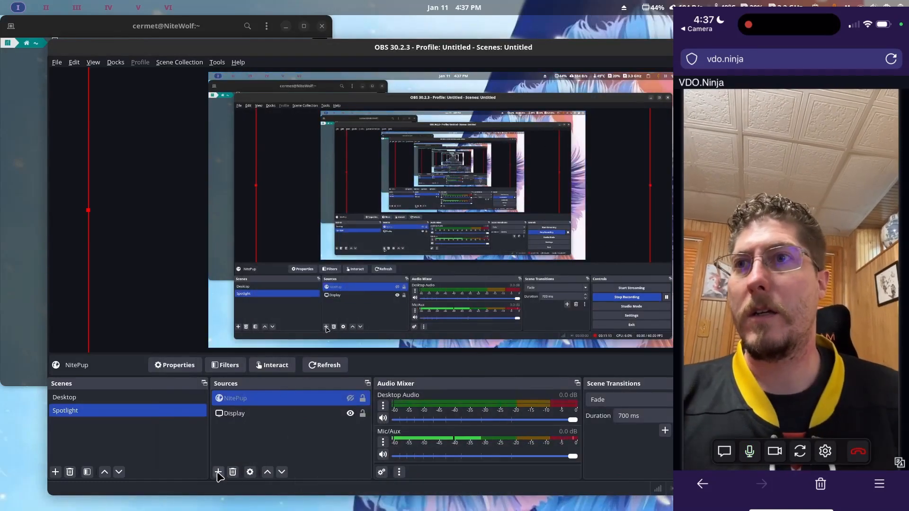
Add a Browser source named Temp to the Spotlight scene and replace its URL with the copied VDO.Ninja link
{"action": "left_click", "coordinate": [218, 473]}
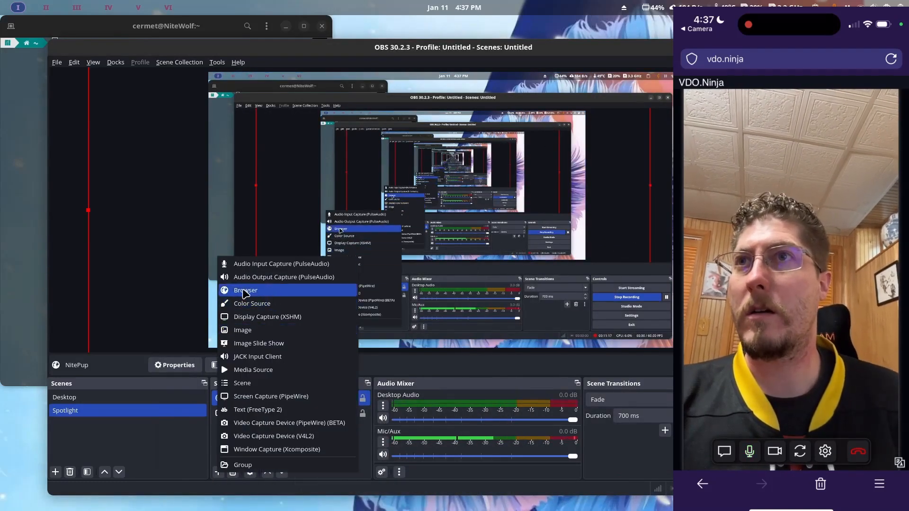
{"action": "left_click", "coordinate": [272, 291]}
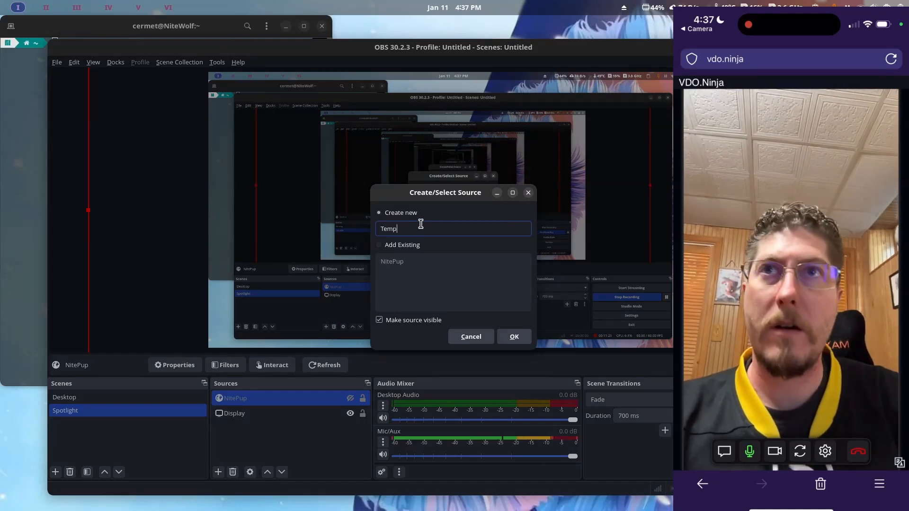
{"action": "left_click", "coordinate": [518, 344]}
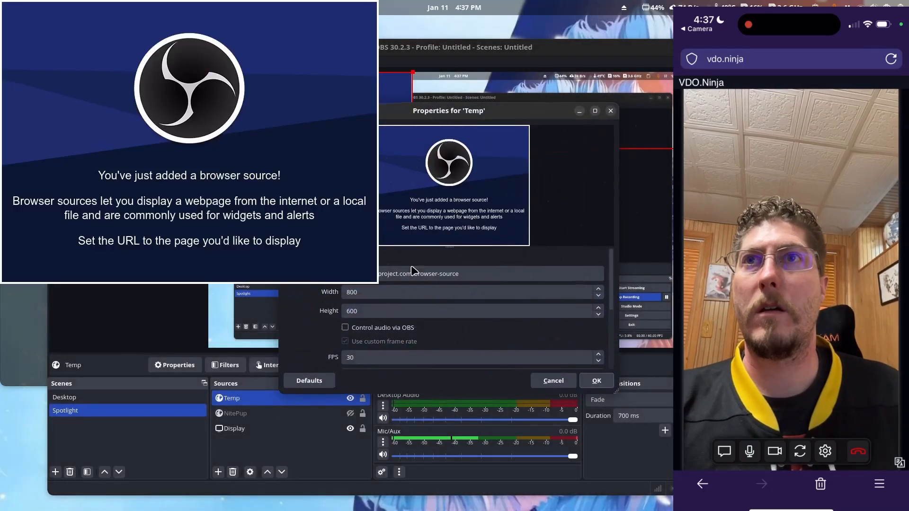
{"action": "triple_click", "coordinate": [404, 274]}
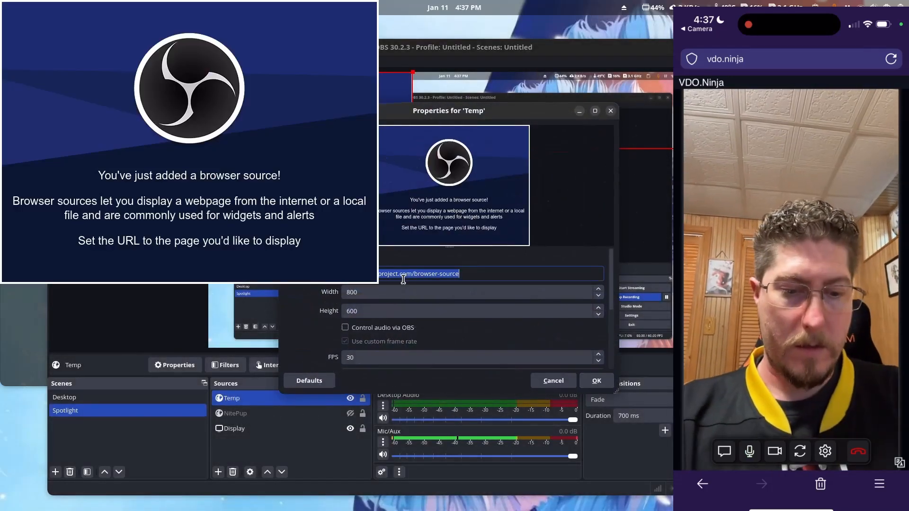
{"action": "key", "text": "ctrl+v"}
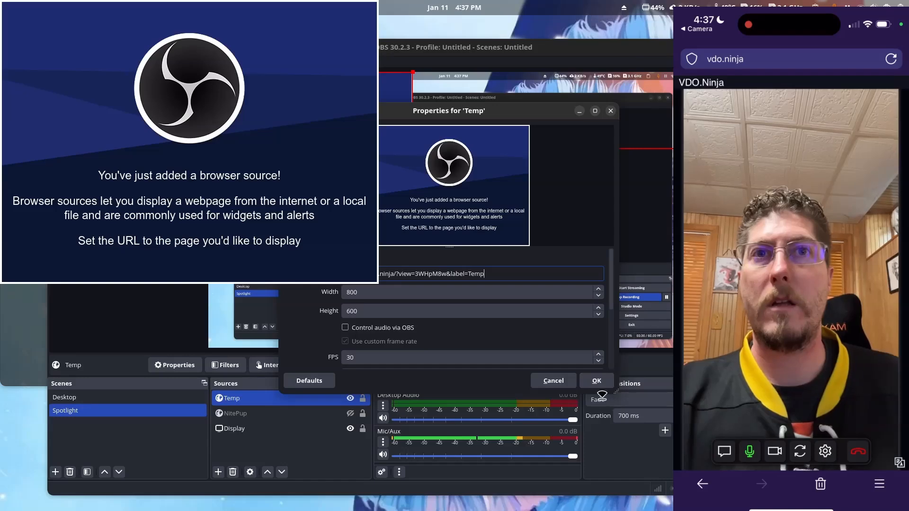
{"action": "left_click", "coordinate": [597, 381]}
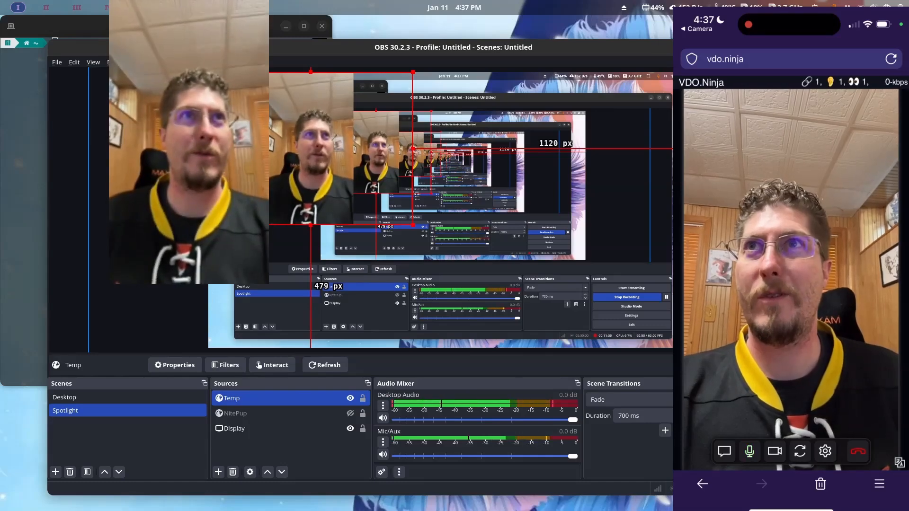
Reposition the Temp phone feed in the Spotlight preview and enlarge it to the full canvas height
{"action": "left_click_drag", "start_coordinate": [286, 351], "coordinate": [445, 204]}
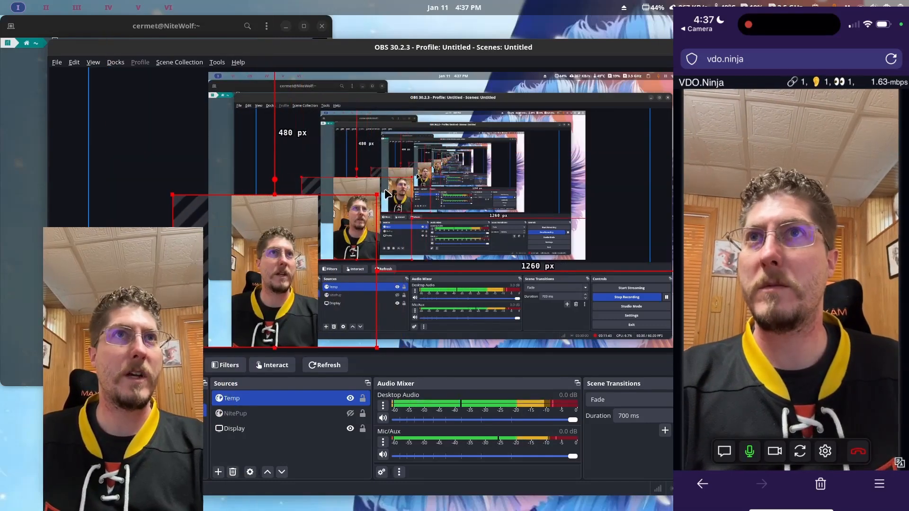
{"action": "left_click", "coordinate": [65, 410]}
{"action": "left_click_drag", "start_coordinate": [544, 208], "coordinate": [483, 209]}
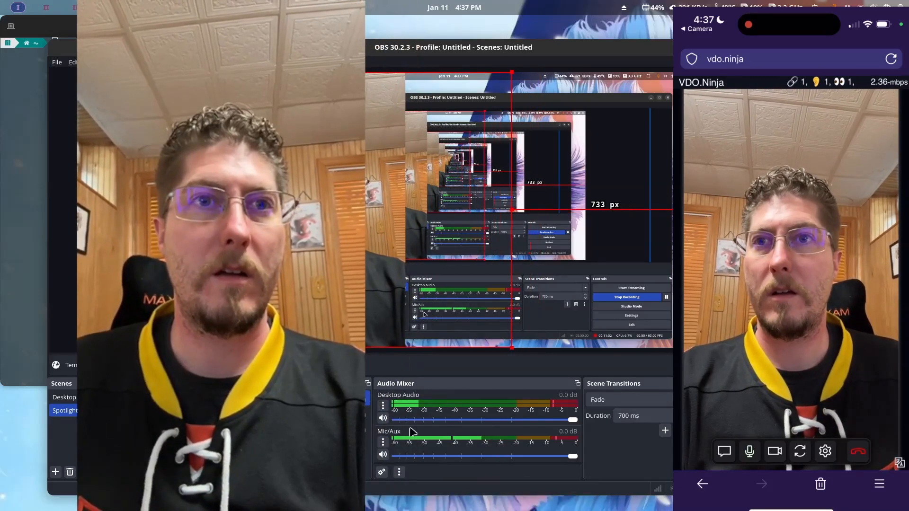
Test the sound by muting and unmuting Desktop Audio and Mic/Aux in turn, moving the Advanced Audio Properties window aside
{"action": "left_click", "coordinate": [383, 418]}
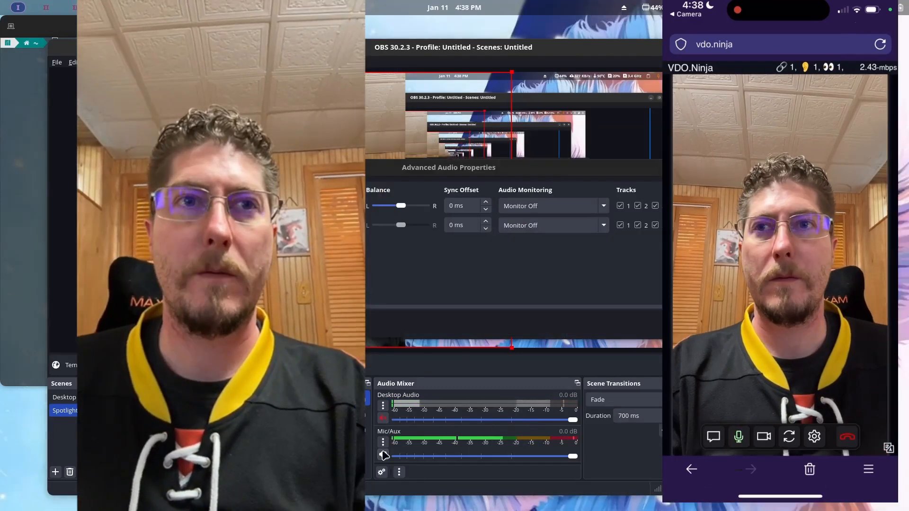
{"action": "left_click", "coordinate": [383, 418]}
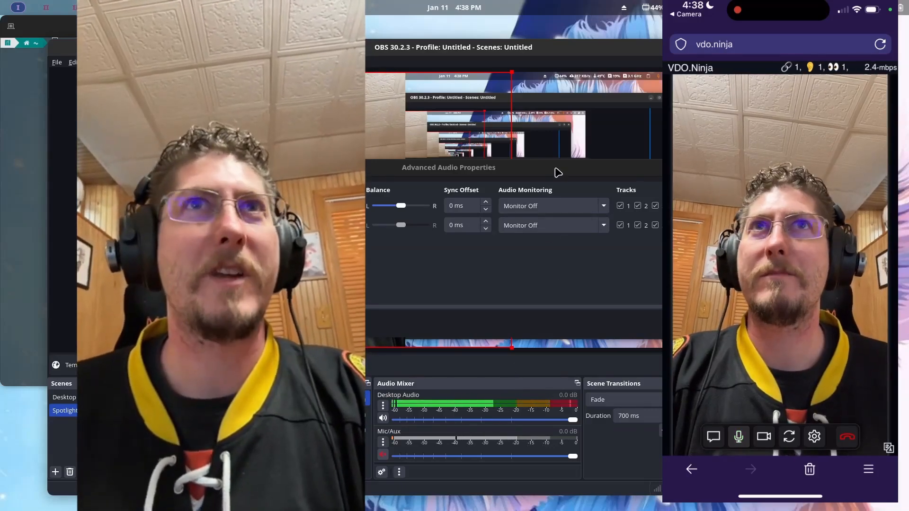
{"action": "left_click_drag", "start_coordinate": [558, 172], "coordinate": [776, 158]}
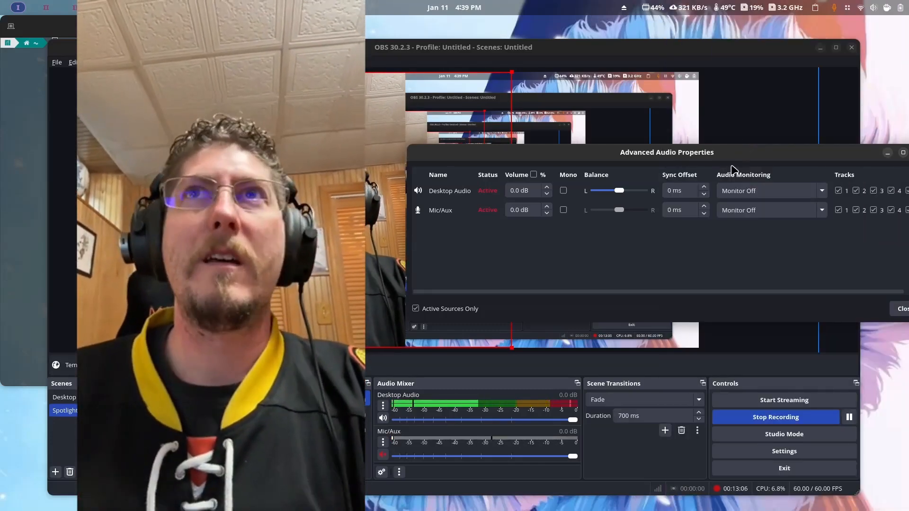
{"action": "left_click_drag", "start_coordinate": [726, 162], "coordinate": [645, 157]}
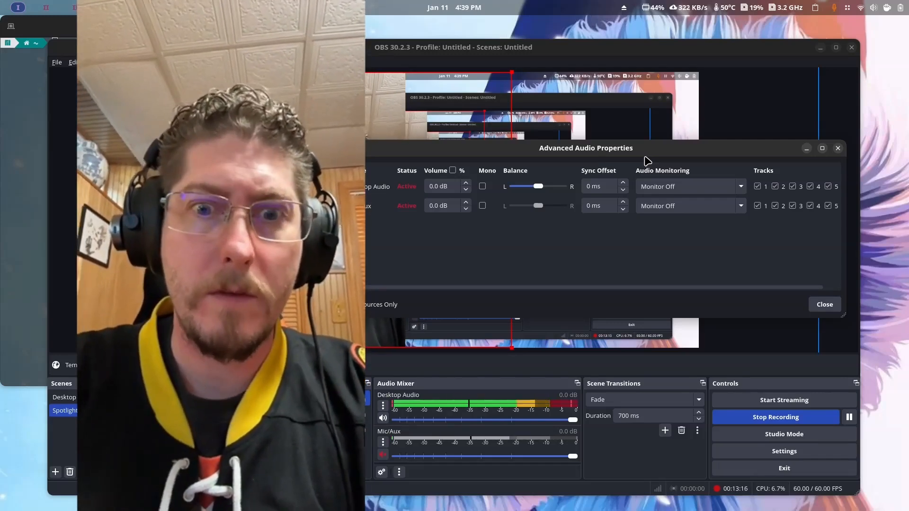
{"action": "left_click", "coordinate": [383, 454]}
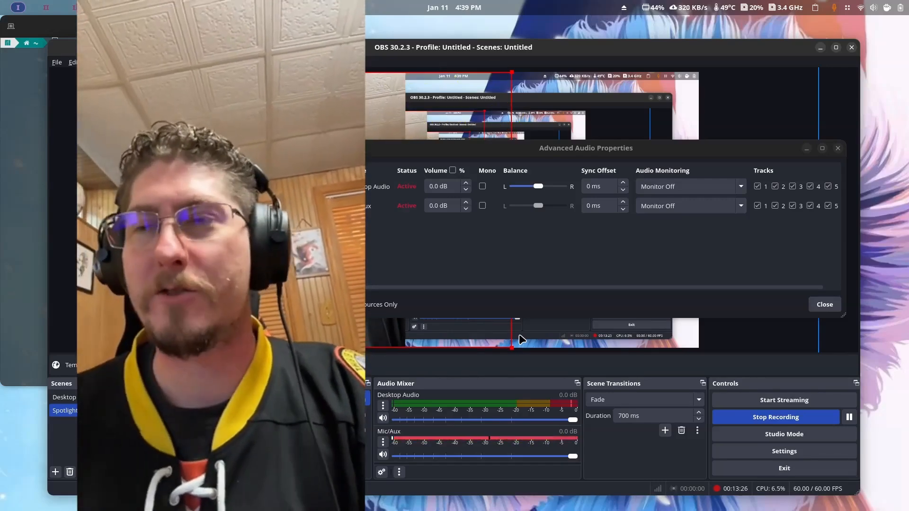
{"action": "left_click_drag", "start_coordinate": [753, 147], "coordinate": [697, 158]}
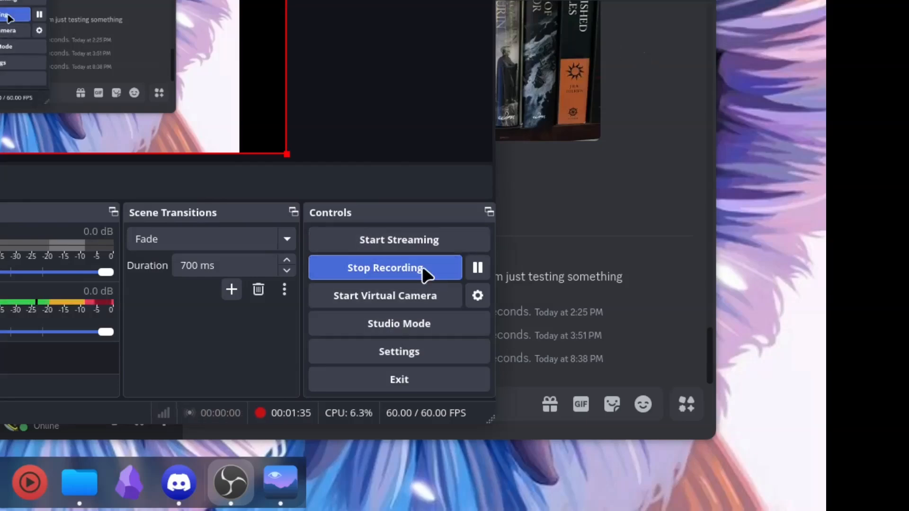
Start the virtual camera in OBS and switch to Discord
{"action": "left_click", "coordinate": [438, 299]}
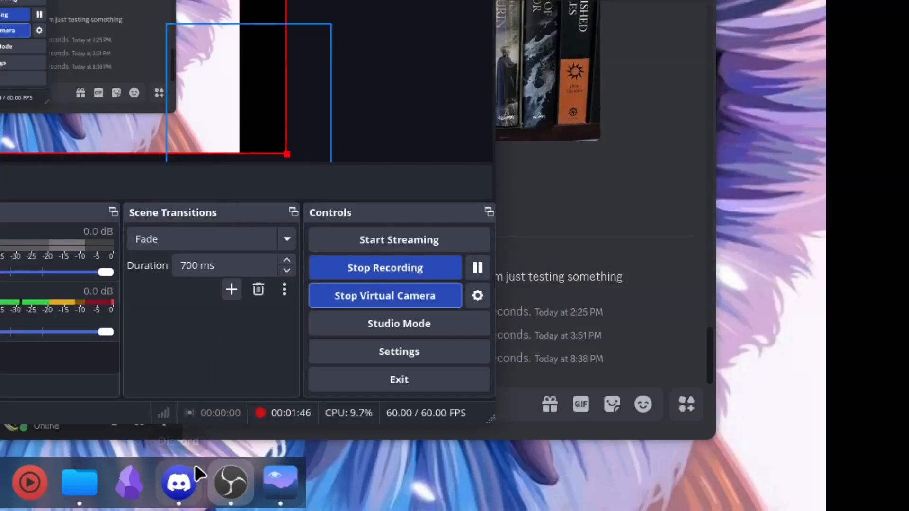
{"action": "left_click", "coordinate": [189, 481]}
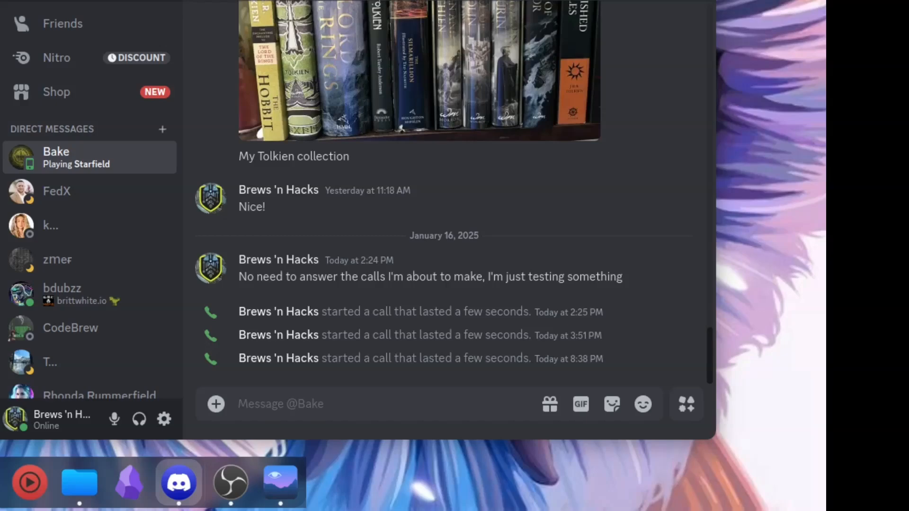
Start a video call in the open direct message and set its camera to OBS Virtual Camera
{"action": "left_click", "coordinate": [415, 2]}
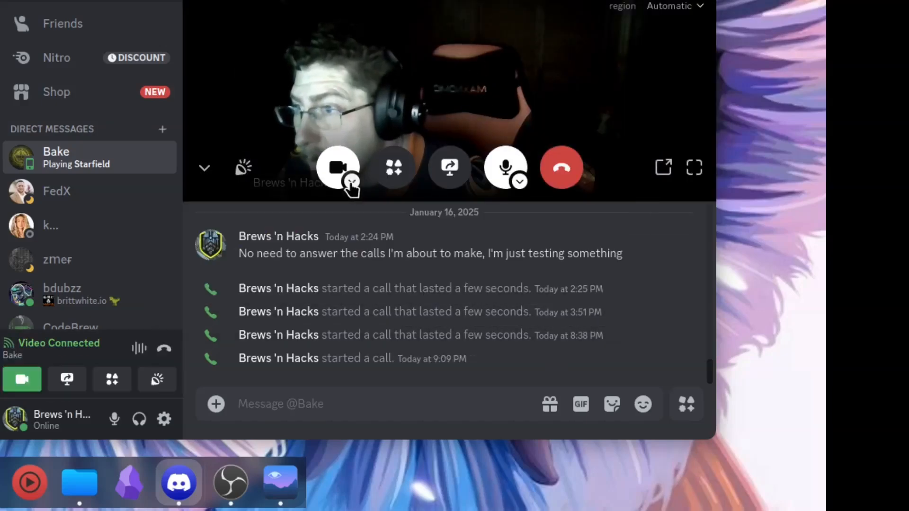
{"action": "left_click", "coordinate": [351, 182]}
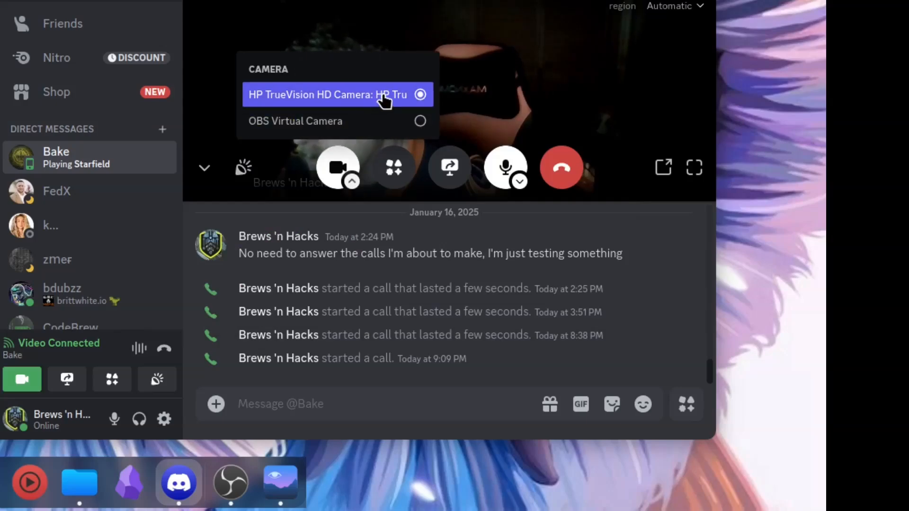
{"action": "left_click", "coordinate": [379, 124]}
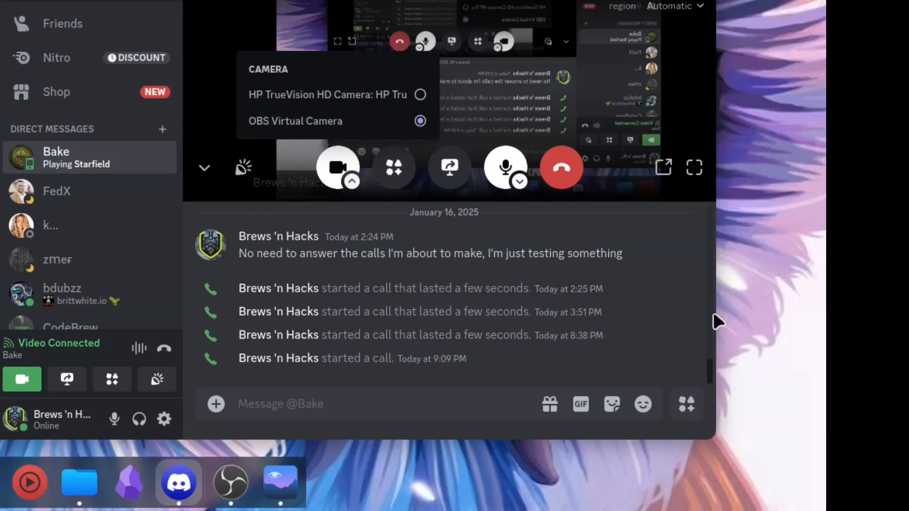
{"action": "left_click", "coordinate": [680, 271]}
{"action": "left_click", "coordinate": [381, 181]}
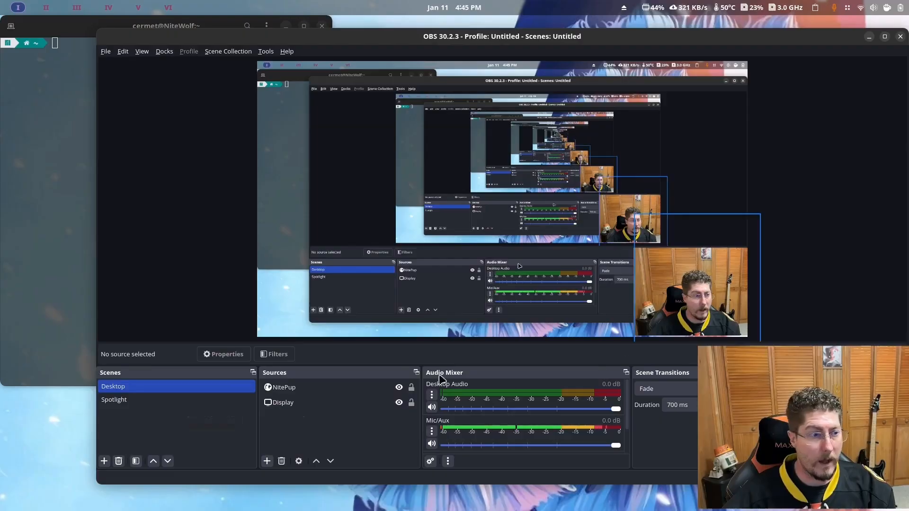
Switch the OBS output from the Desktop scene to the Spotlight scene
{"action": "left_click", "coordinate": [173, 402]}
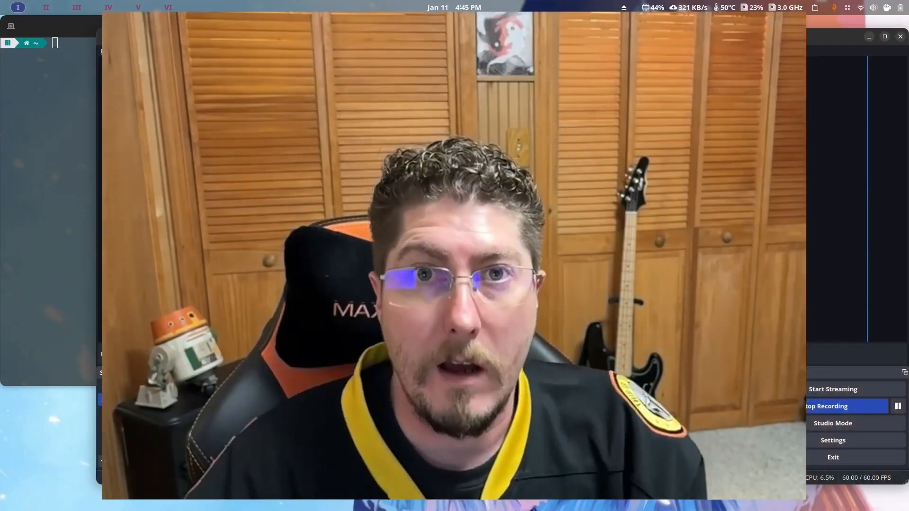